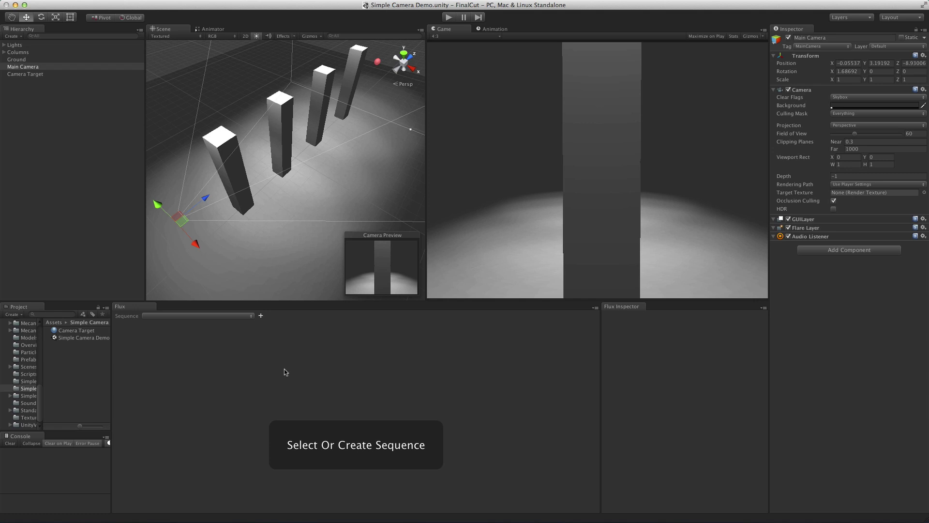
Create Flux Sequence 000 with a length of 400 frames.
left_click(260, 316)
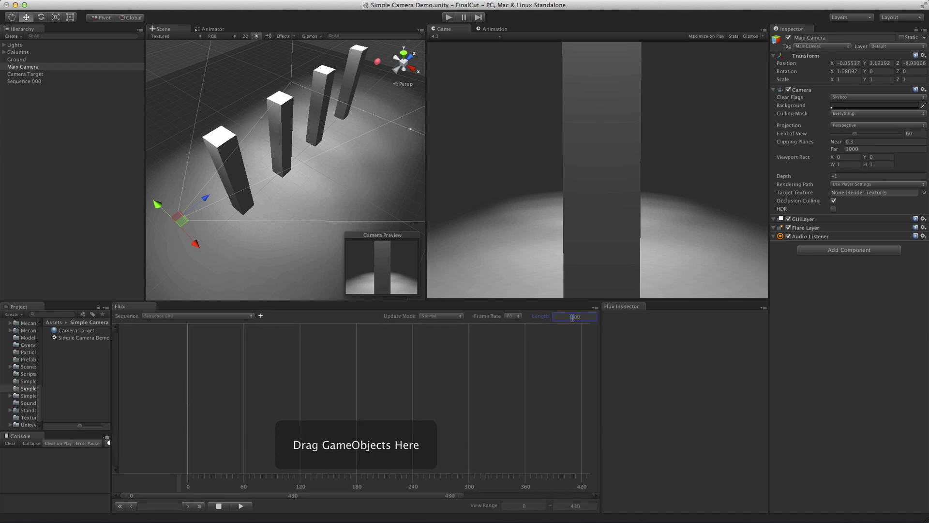
type("4")
key("Return")
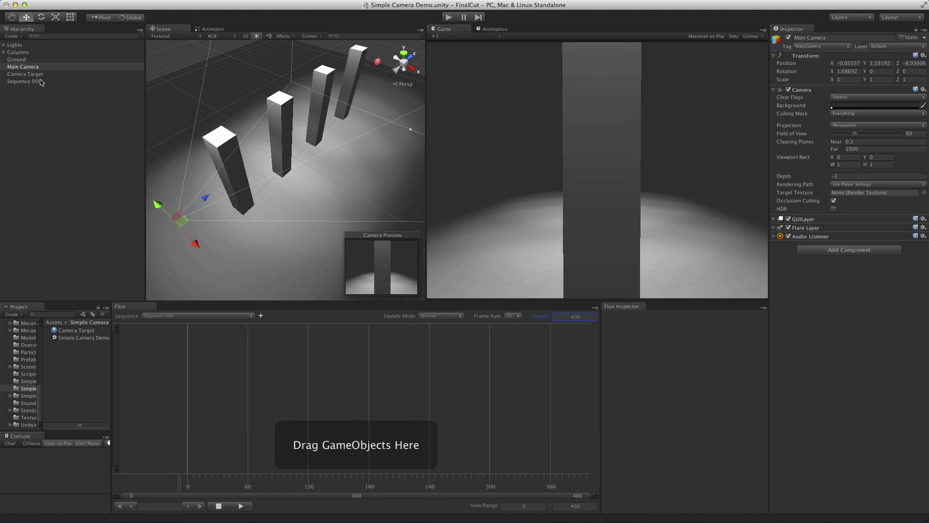
Add Main Camera to the timeline with a Play Animation event spanning the sequence.
left_click_drag(38, 68, 179, 344)
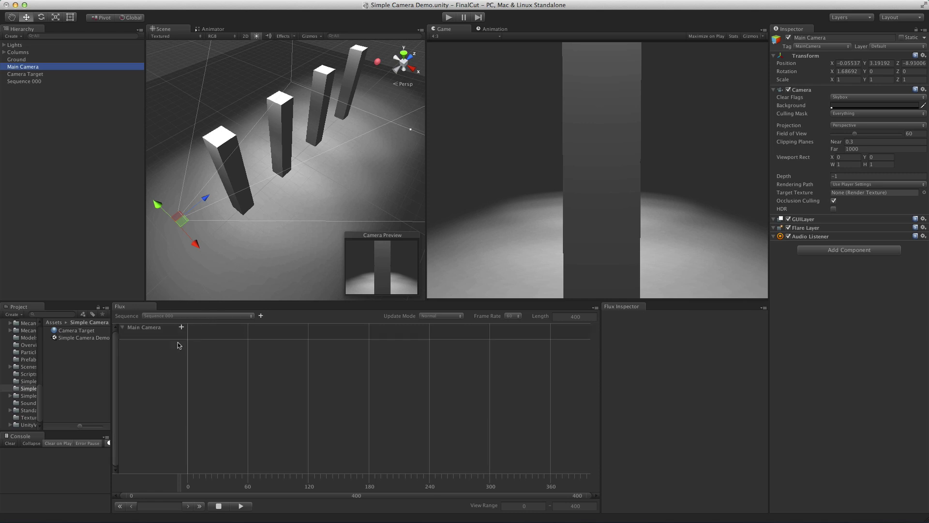
left_click(182, 329)
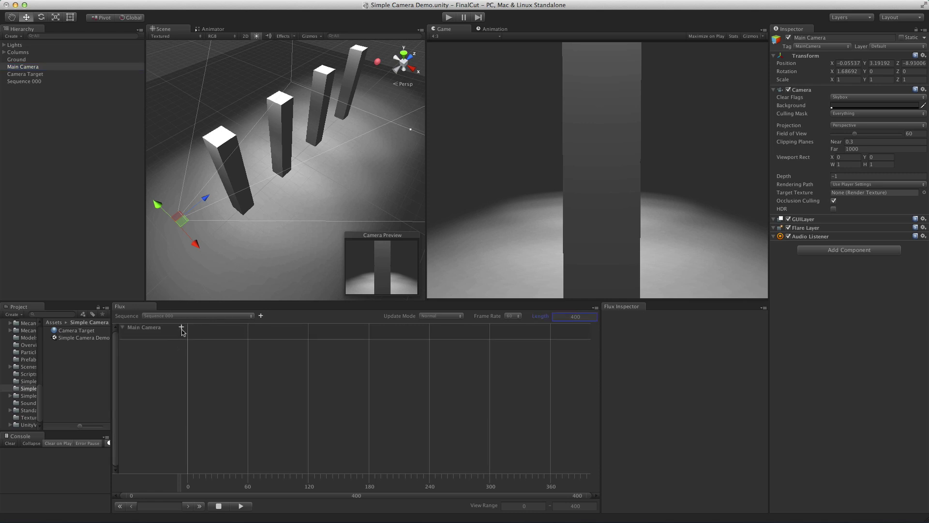
left_click(183, 329)
mouse_move(223, 340)
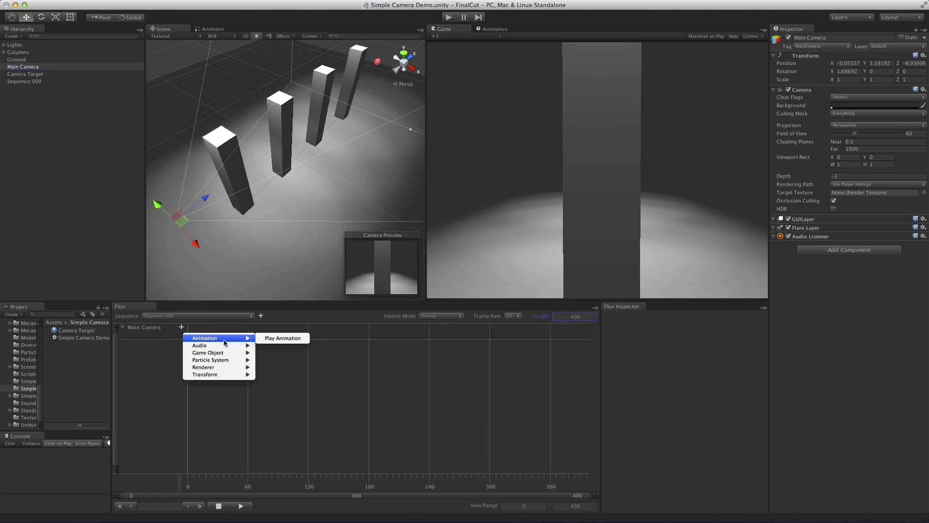
left_click(278, 340)
Create a new Animator Controller for the event, saved in the Simple Camera Demo folder.
left_click(753, 420)
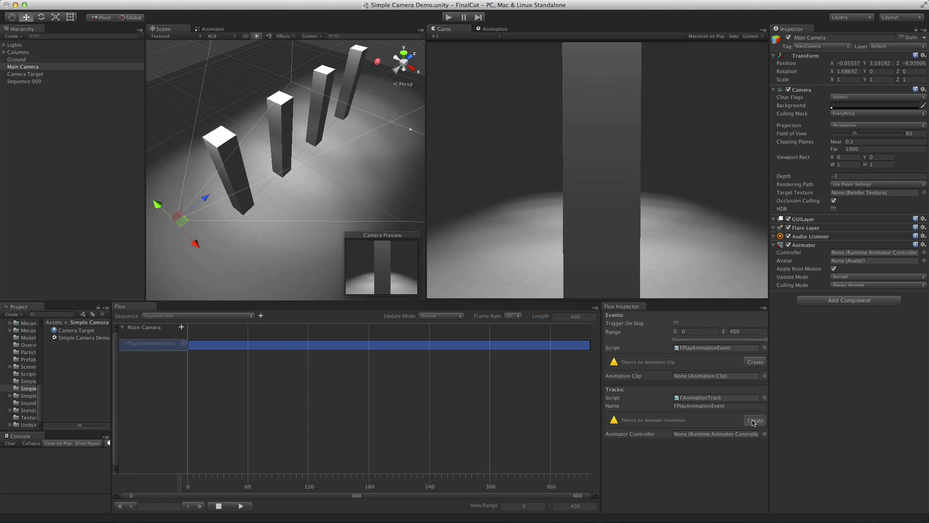
scroll(567, 242, "down", 5)
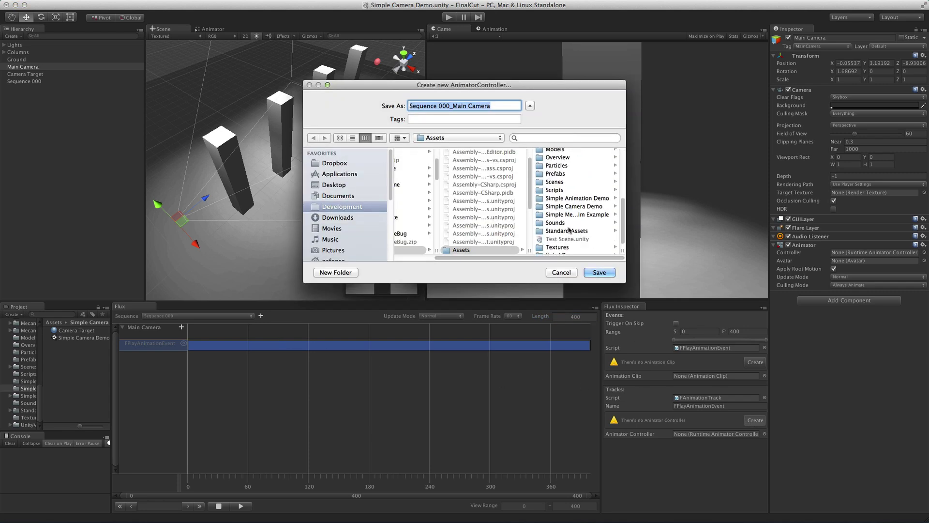
left_click(571, 209)
left_click(598, 271)
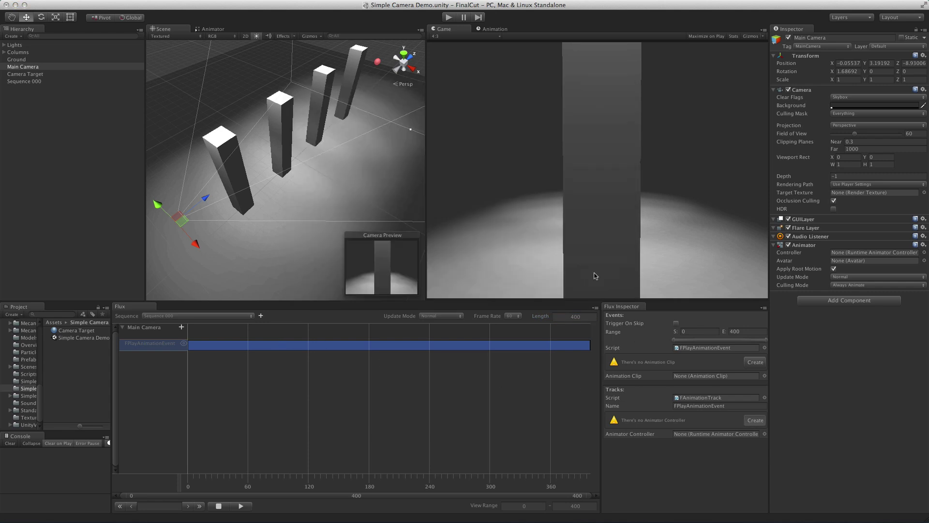
Create a new Main Camera animation clip, saved in the Simple Camera Demo folder.
left_click(755, 362)
scroll(591, 241, "down", 5)
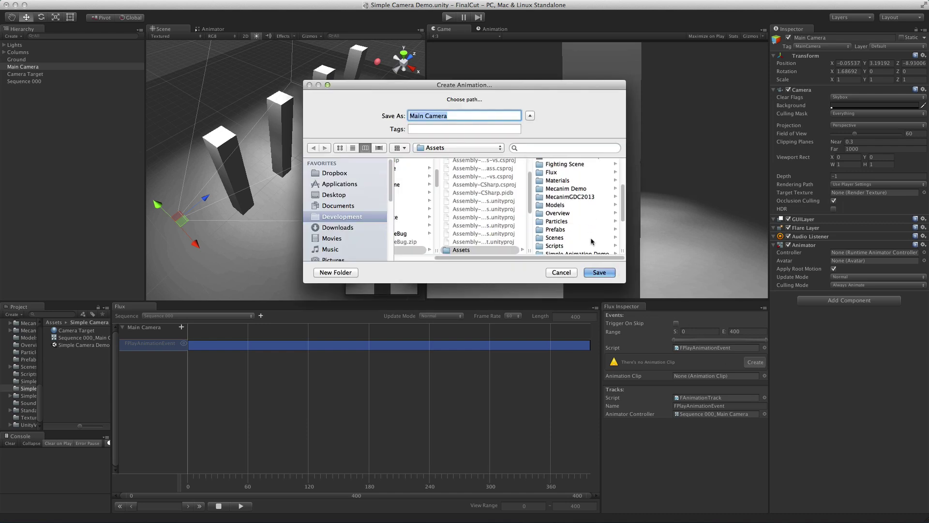
left_click(591, 243)
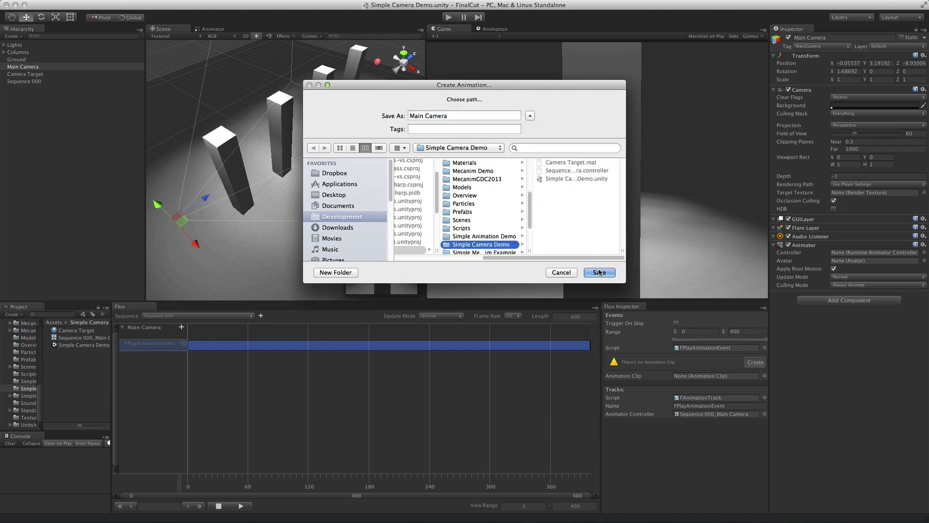
left_click(599, 272)
left_click_drag(239, 481, 274, 483)
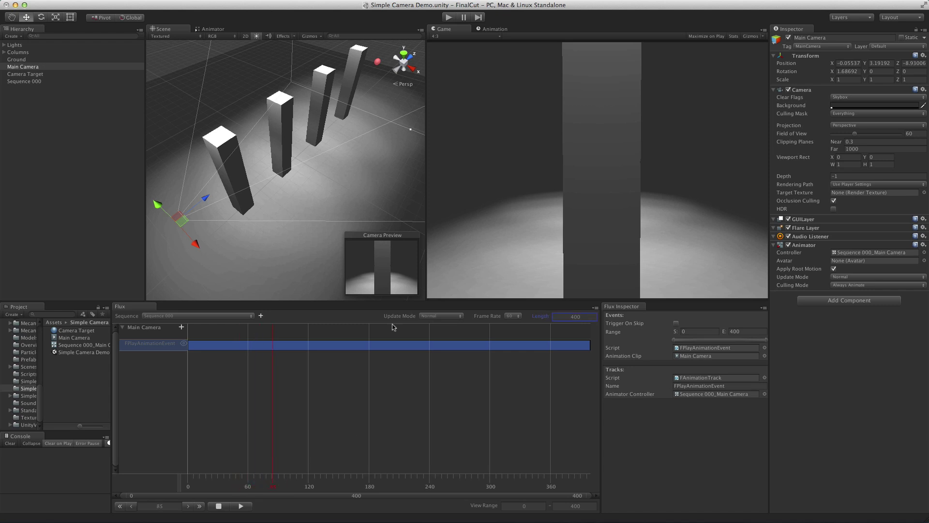
Remove the Main Camera : Rotation property from the clip, leaving only Position curves.
left_click(490, 30)
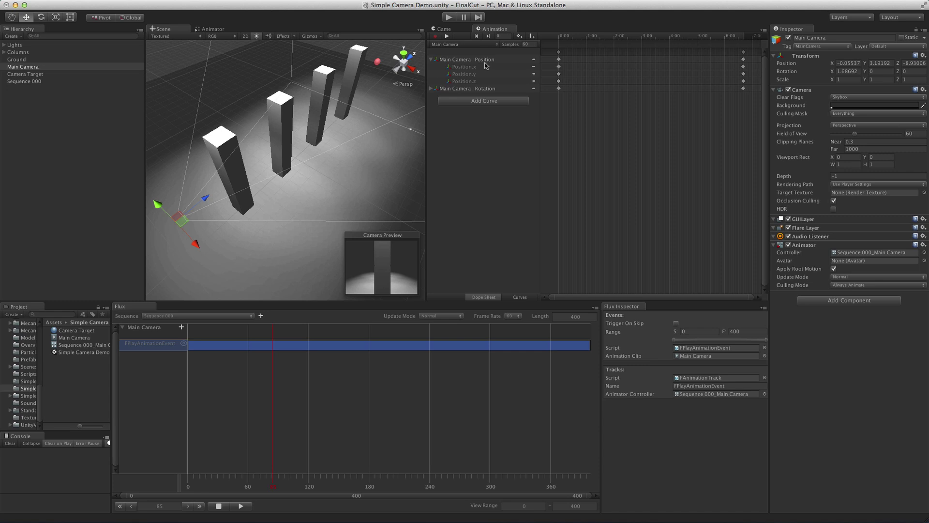
right_click(484, 90)
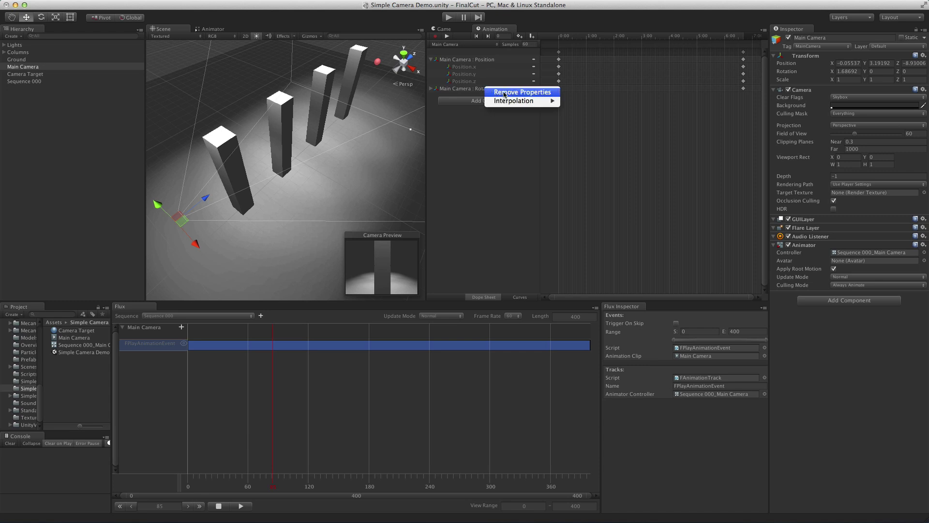
left_click(504, 95)
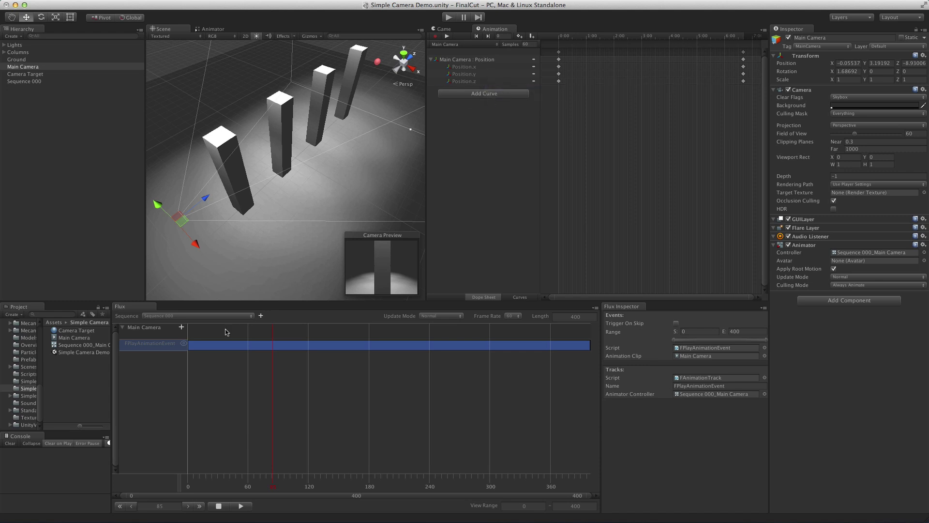
left_click(184, 343)
Switch to a top orthographic view, start recording, and key the camera at the top at frame 400.
left_click(404, 55)
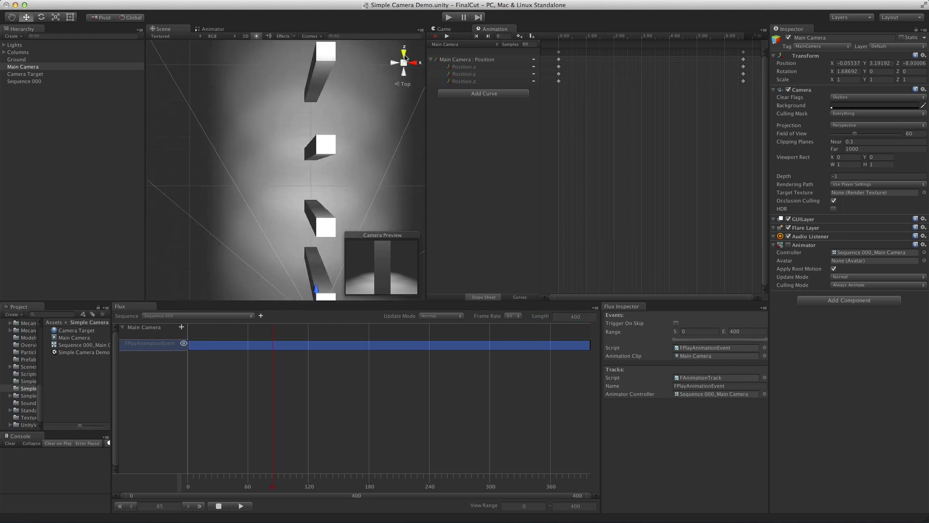
left_click(402, 84)
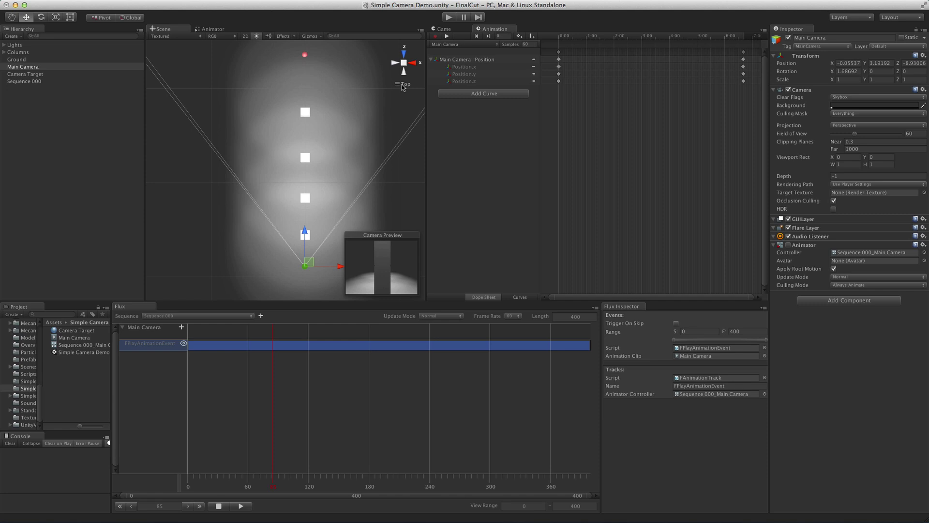
left_click(488, 36)
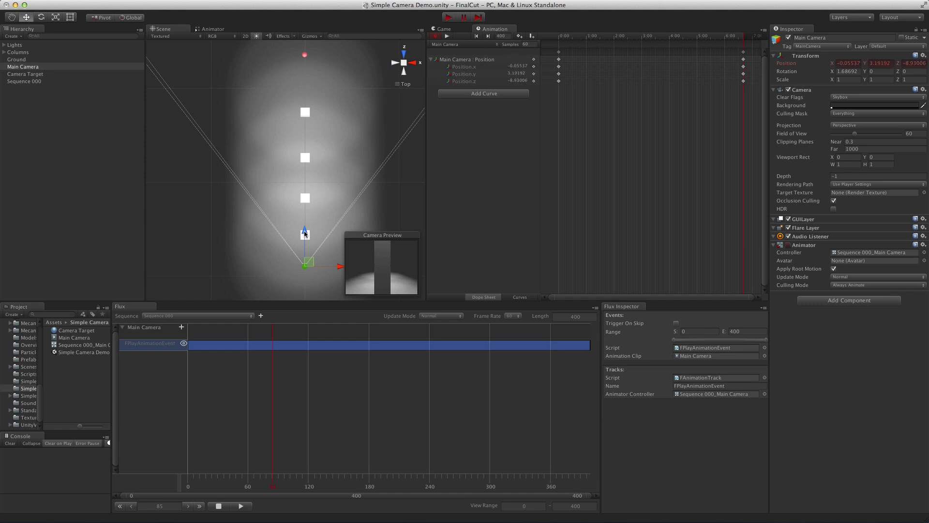
left_click_drag(304, 232, 317, 44)
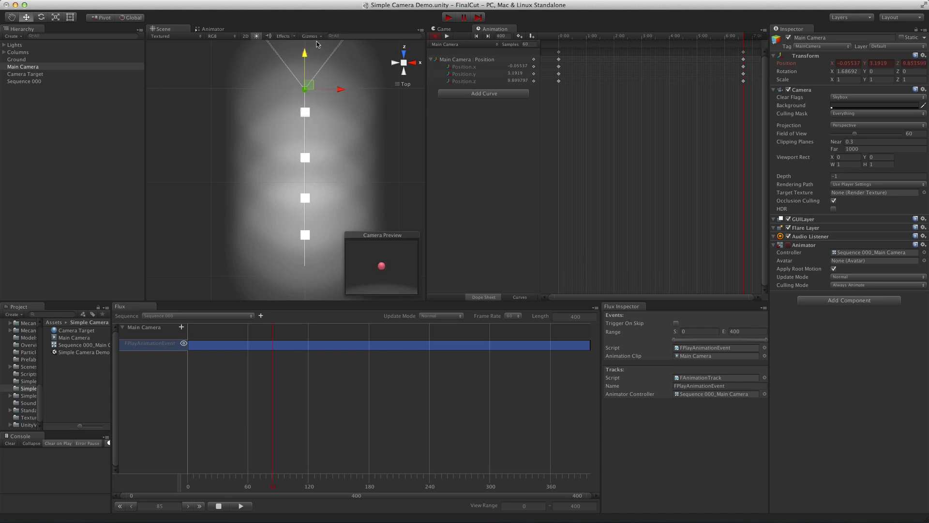
Key the camera's position at frames 100 and 300.
left_click(651, 37)
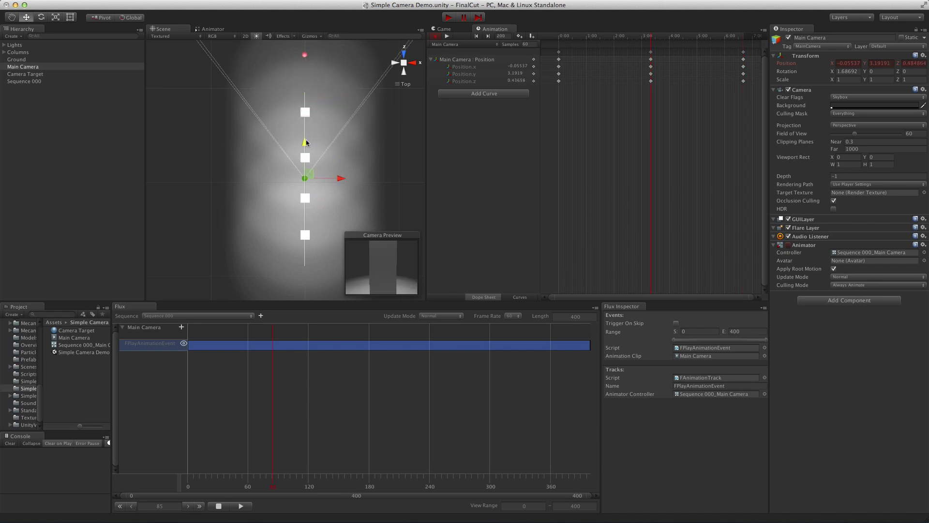
left_click_drag(648, 37, 604, 39)
left_click_drag(306, 190, 307, 188)
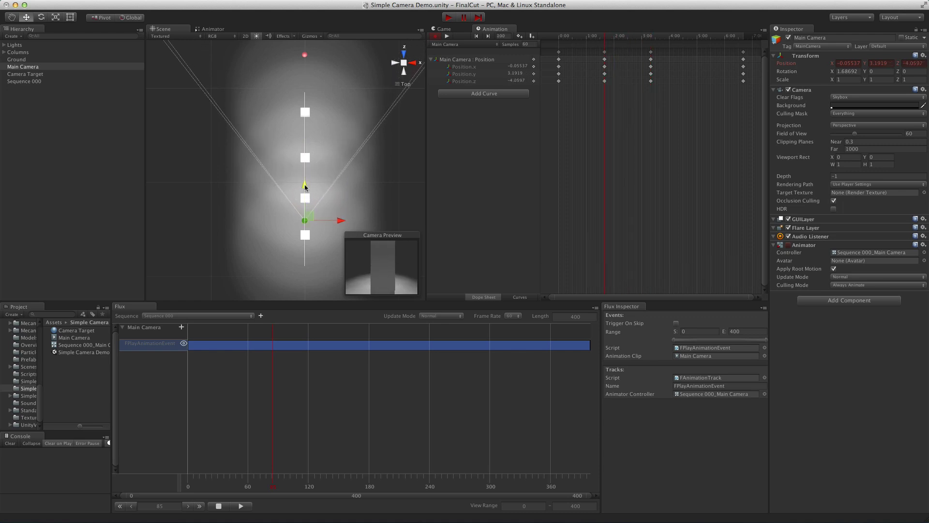
left_click(696, 39)
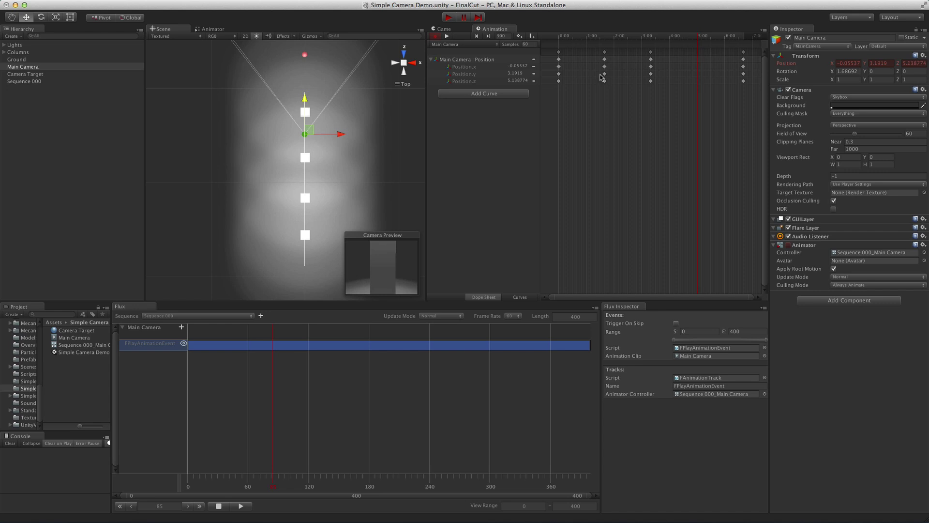
left_click_drag(305, 98, 306, 101)
Weave the camera left and right with keys at frames 48, 150, 250 and 350.
left_click(582, 39)
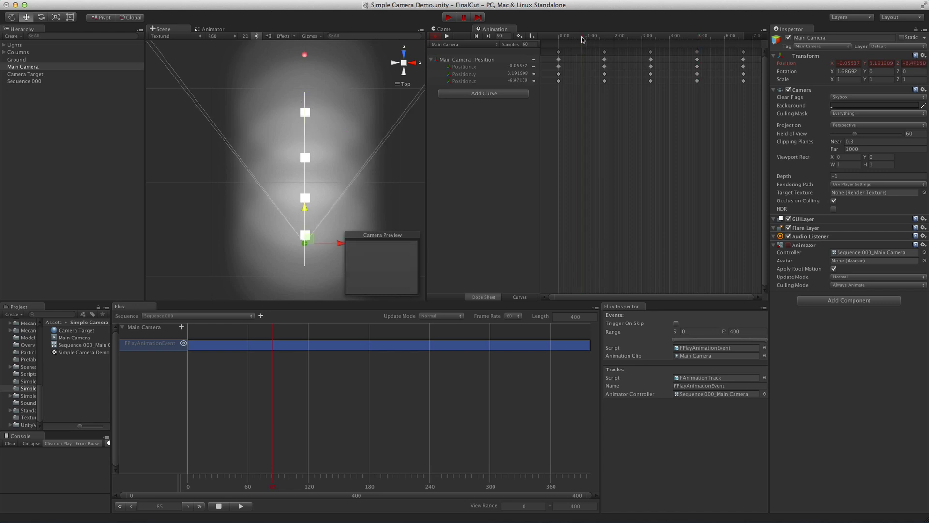
left_click_drag(339, 243, 325, 245)
left_click_drag(289, 213, 291, 204)
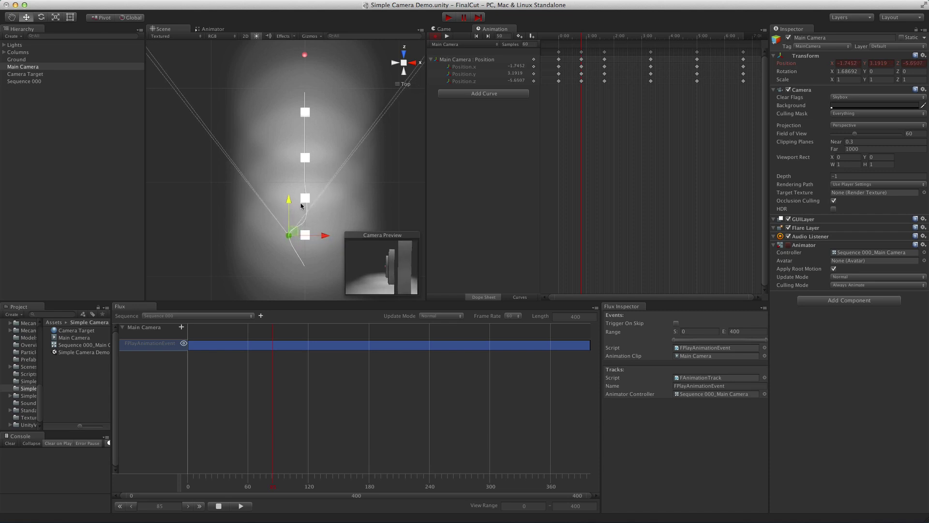
left_click_drag(582, 43, 628, 43)
left_click_drag(345, 200, 361, 199)
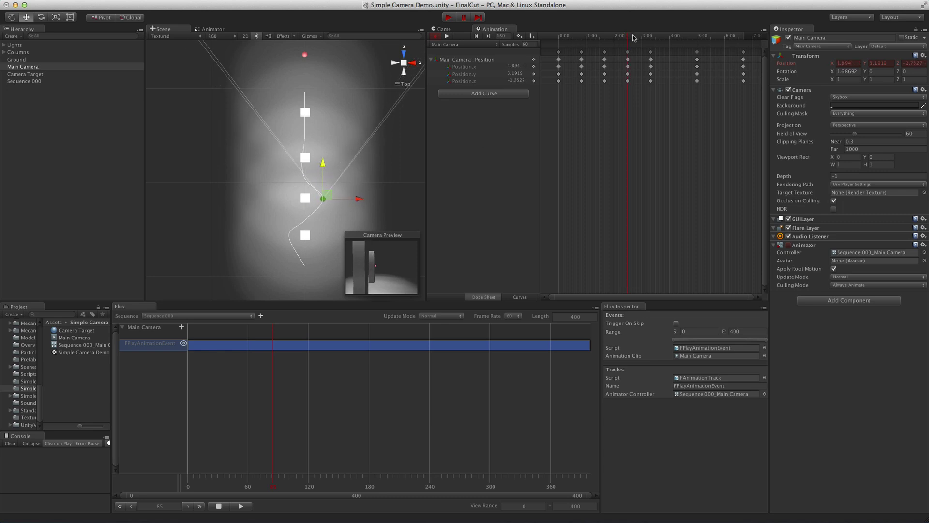
left_click_drag(632, 35, 674, 43)
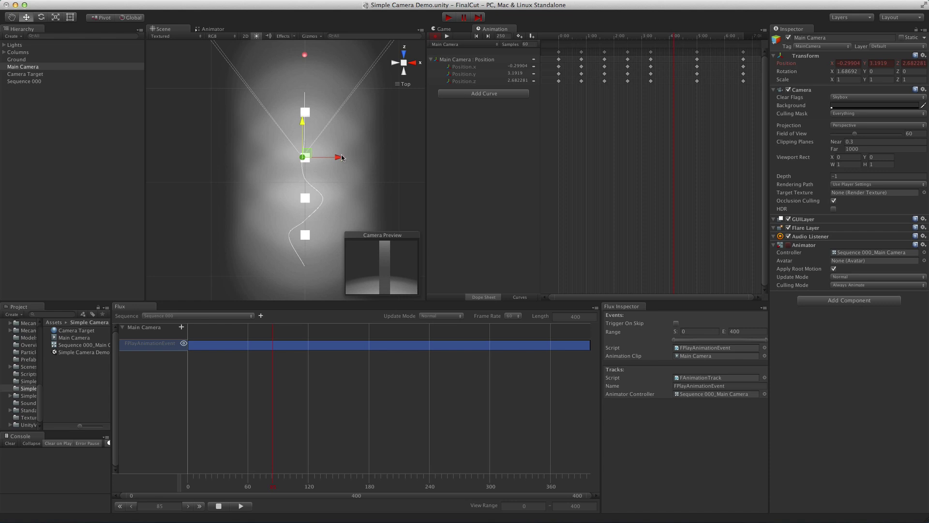
left_click_drag(341, 157, 327, 160)
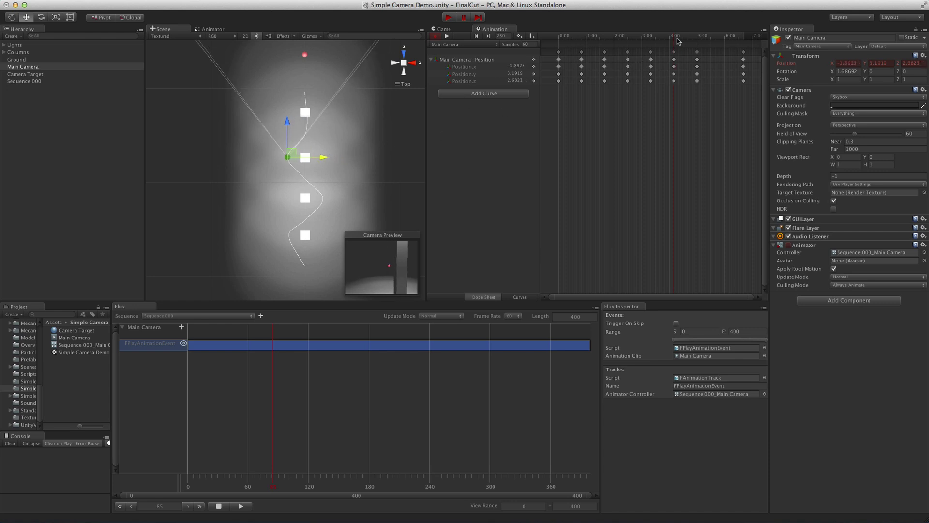
left_click_drag(677, 41, 720, 41)
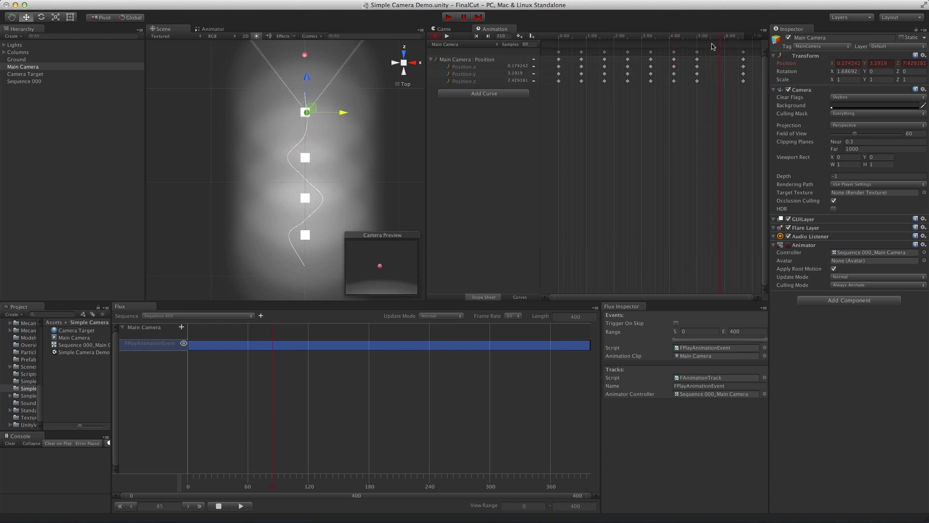
left_click_drag(349, 116, 365, 116)
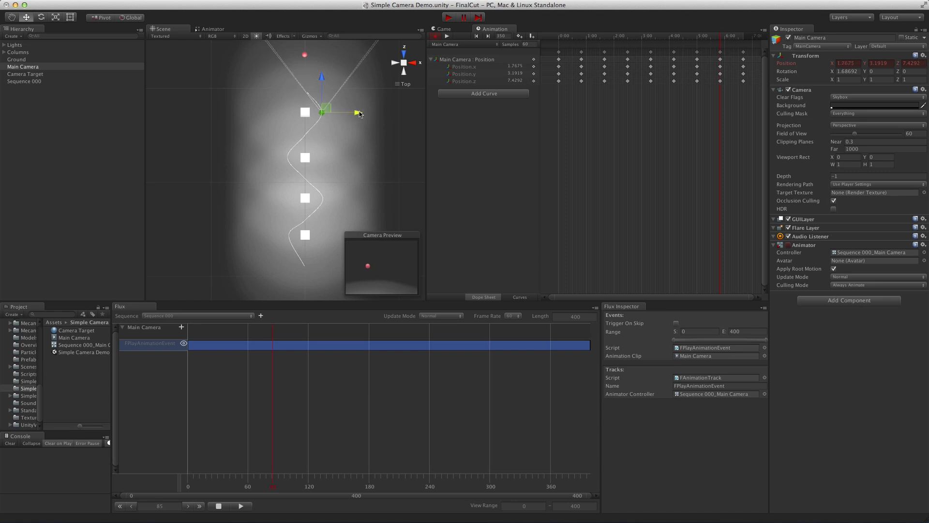
In Curves view, make three Position.x keys smooth and steepen the middle key's tangent.
left_click(493, 67)
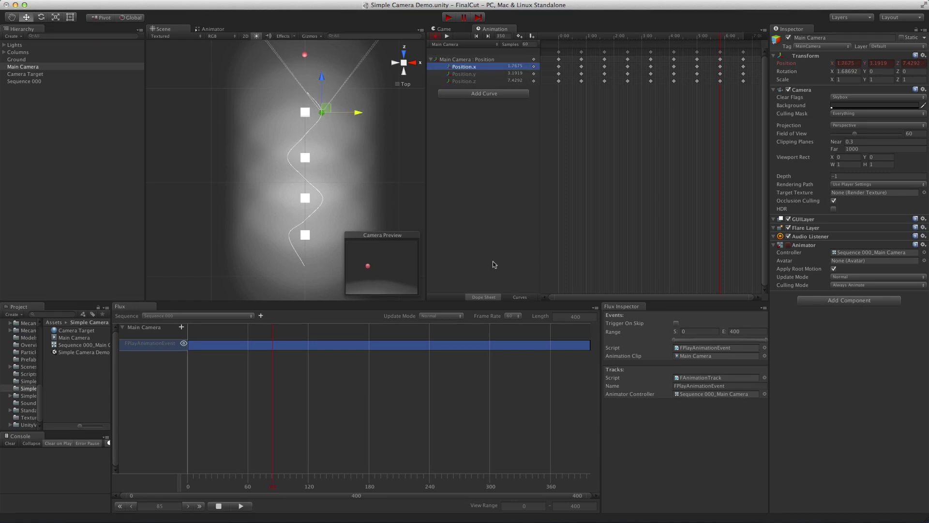
left_click(514, 297)
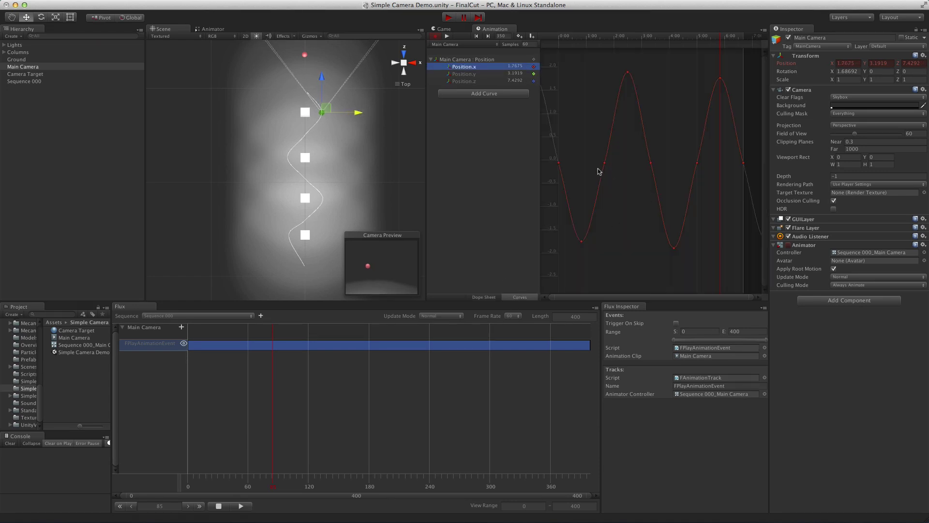
left_click(595, 151)
left_click_drag(604, 160, 705, 172)
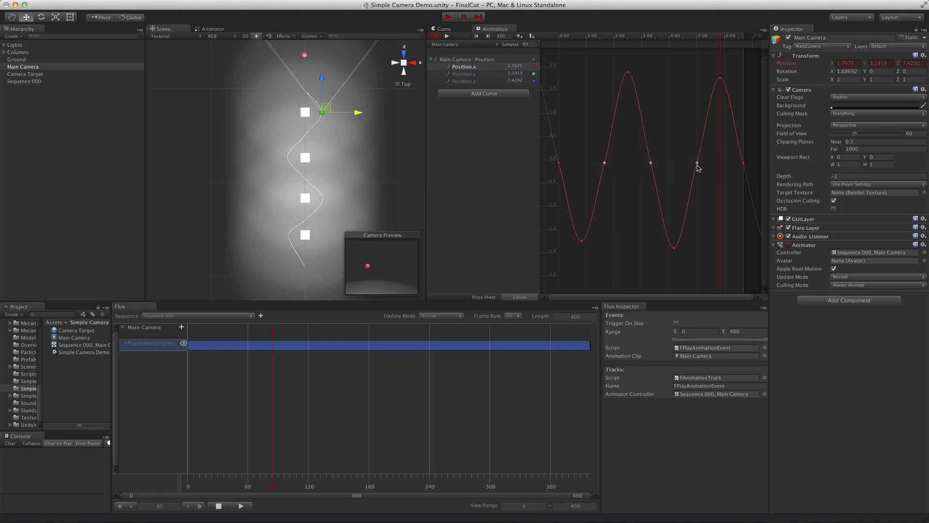
right_click(698, 165)
left_click(721, 189)
left_click_drag(656, 184, 575, 155)
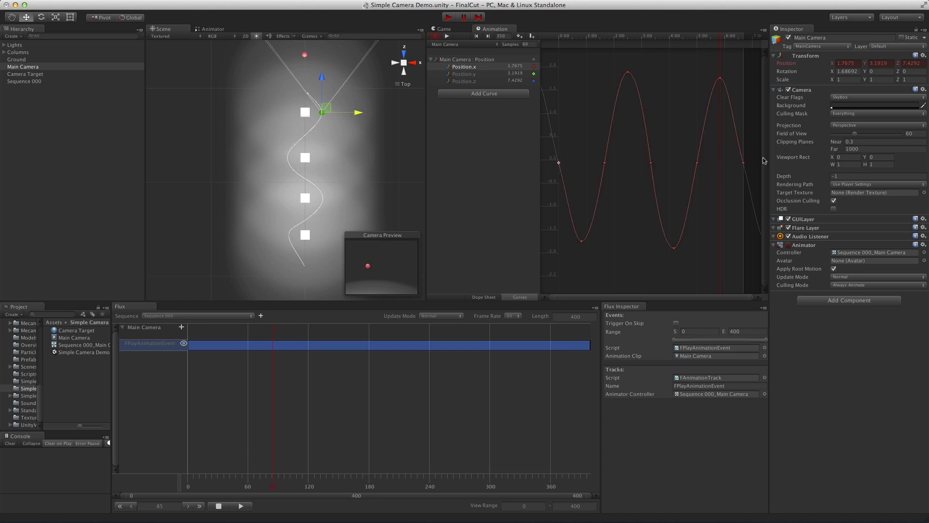
Set the leftmost Position.x key's tangents to Flat.
left_click_drag(740, 156, 745, 166, "shift")
key("shift+super+z")
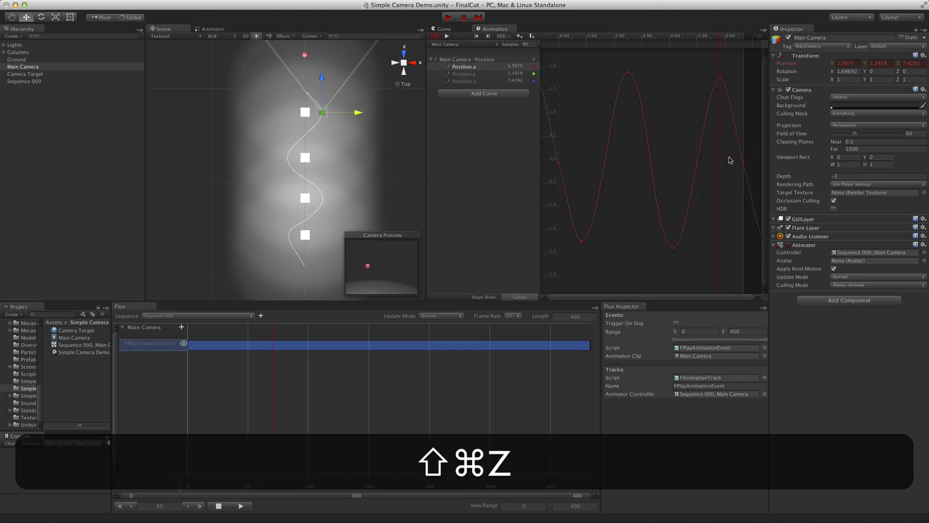
left_click_drag(578, 159, 554, 171, "shift")
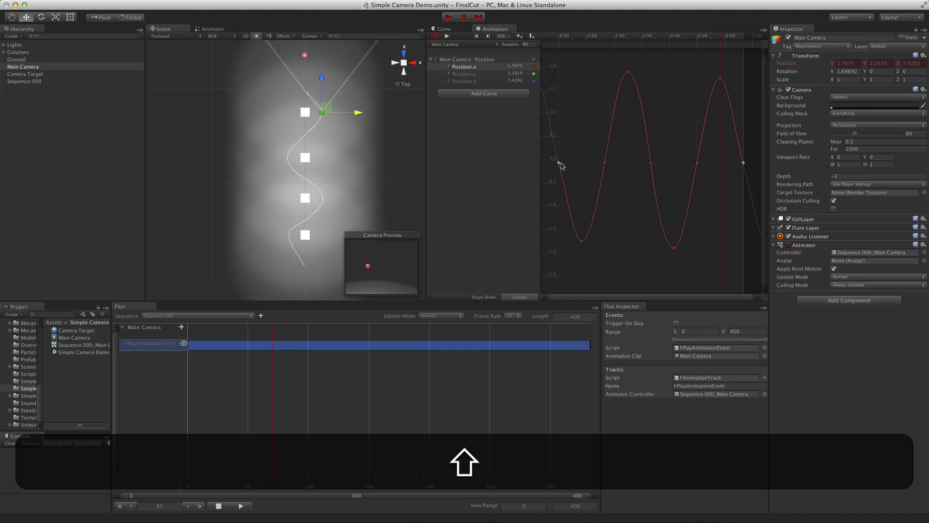
right_click(559, 163)
left_click(582, 198)
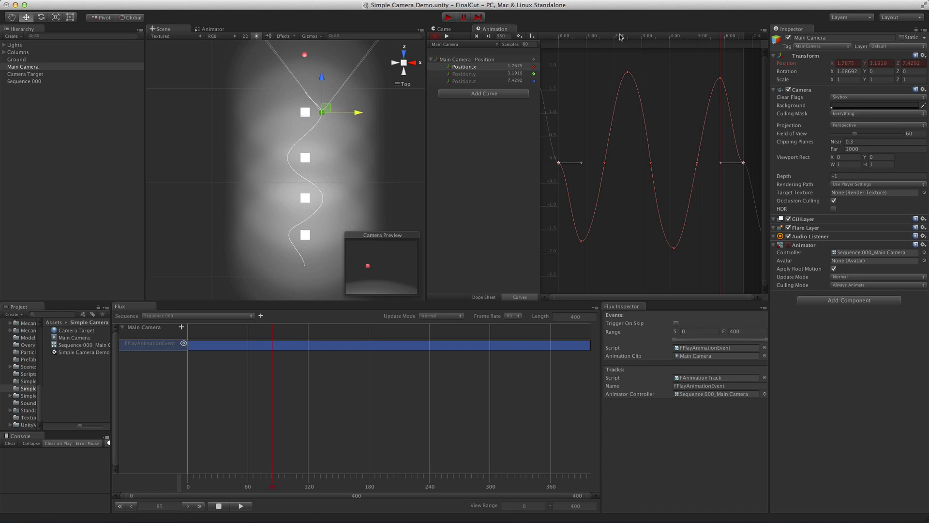
left_click_drag(624, 43, 585, 44)
Turn off keyframe recording and switch to the Game view to see the camera's shot.
left_click(435, 36)
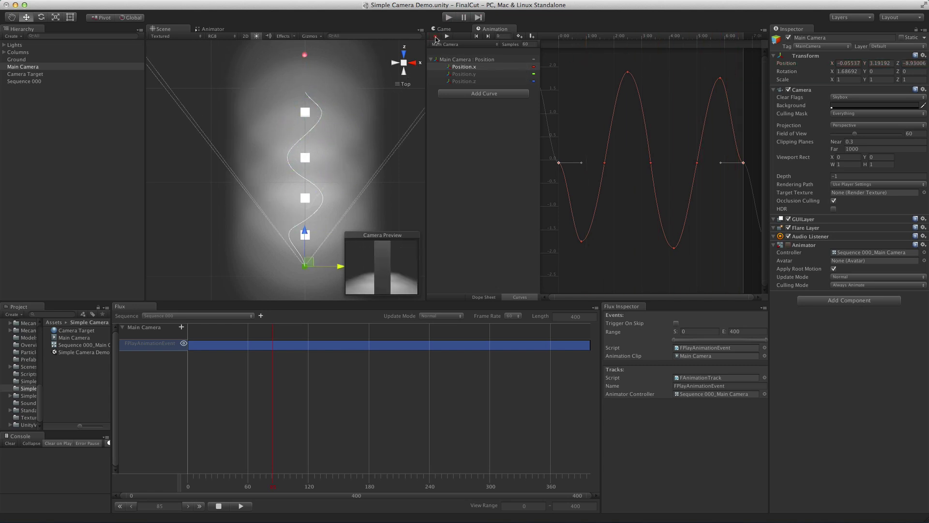
left_click(442, 29)
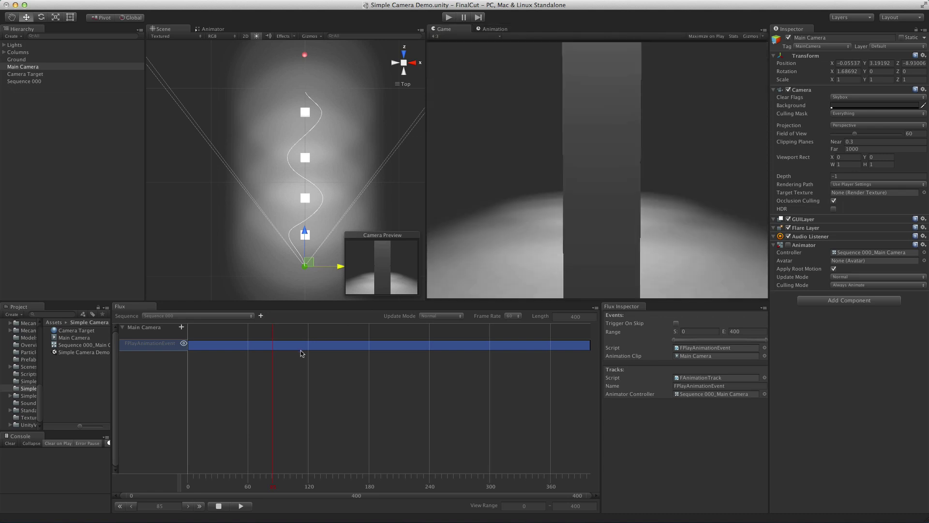
left_click(182, 328)
Add a Look At event to Main Camera with Camera Target as its target.
mouse_move(220, 373)
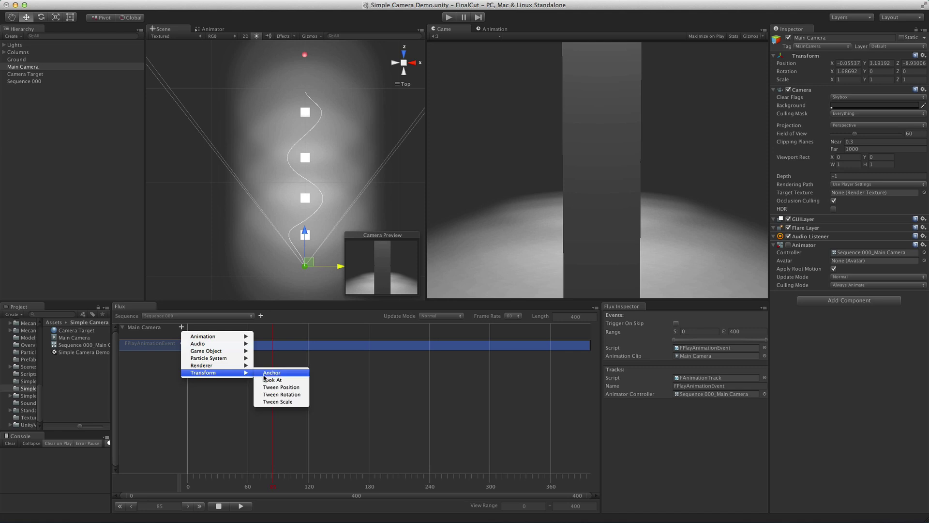
left_click(269, 380)
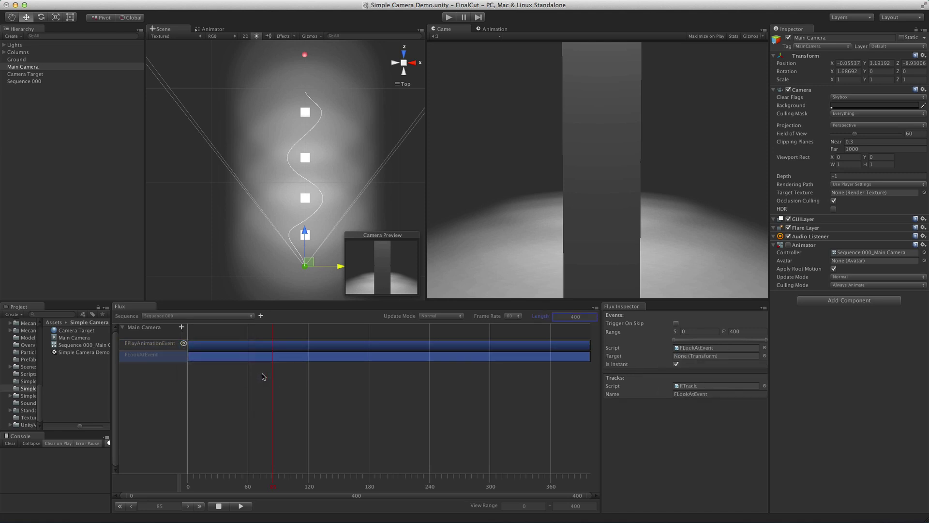
left_click_drag(40, 74, 716, 357)
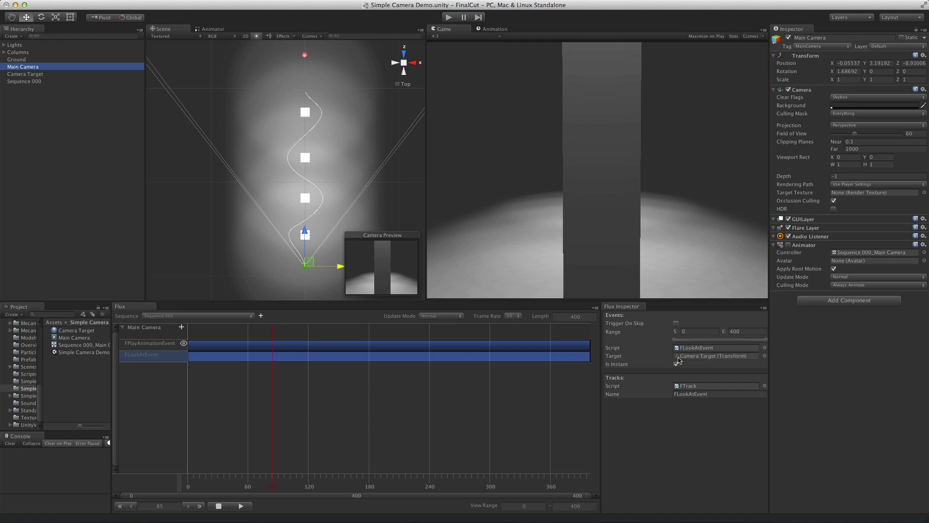
left_click(183, 344)
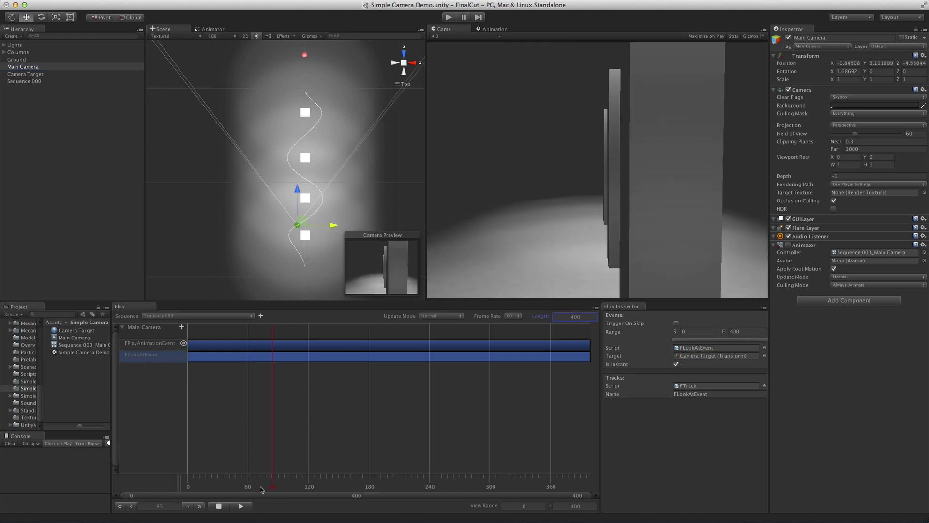
Rewind the sequence to frame 0, play it through, then stop playback.
left_click_drag(271, 486, 576, 486)
left_click(240, 506)
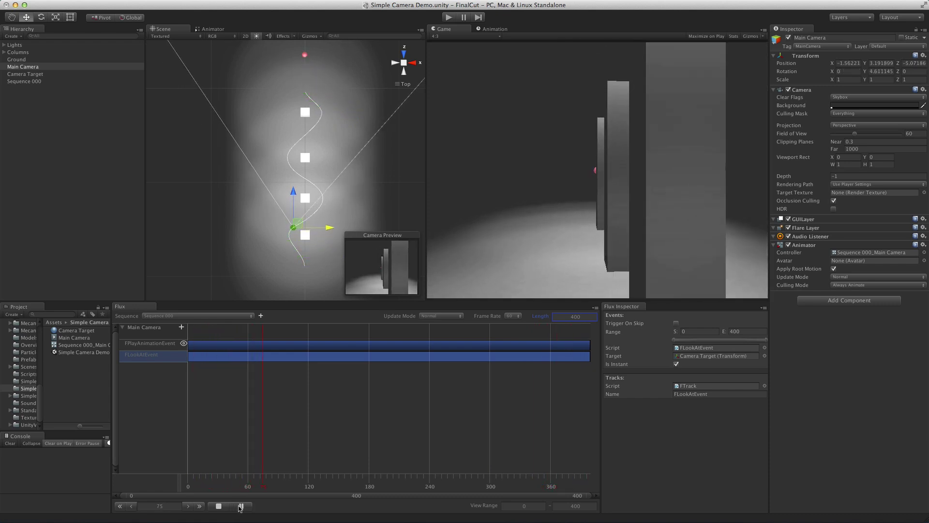
left_click(241, 505)
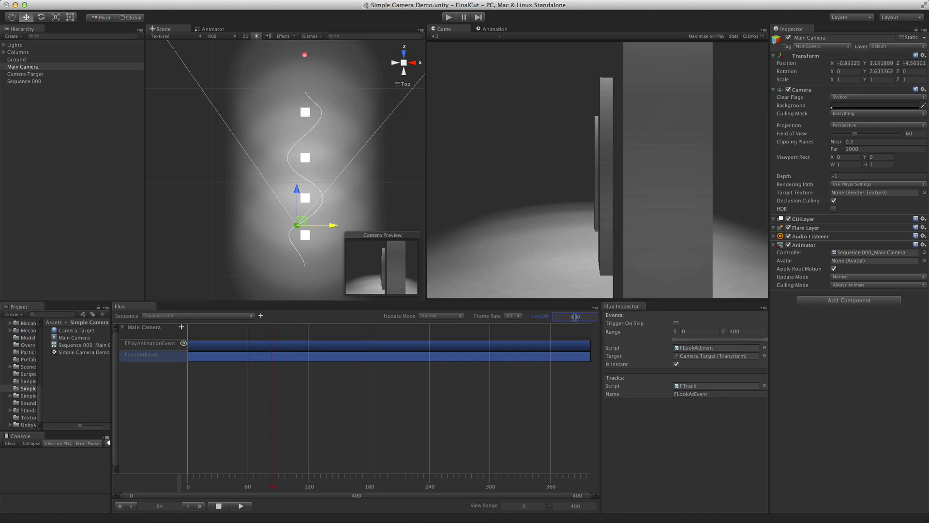
Commit 430 as Sequence 000's Length.
key("Return")
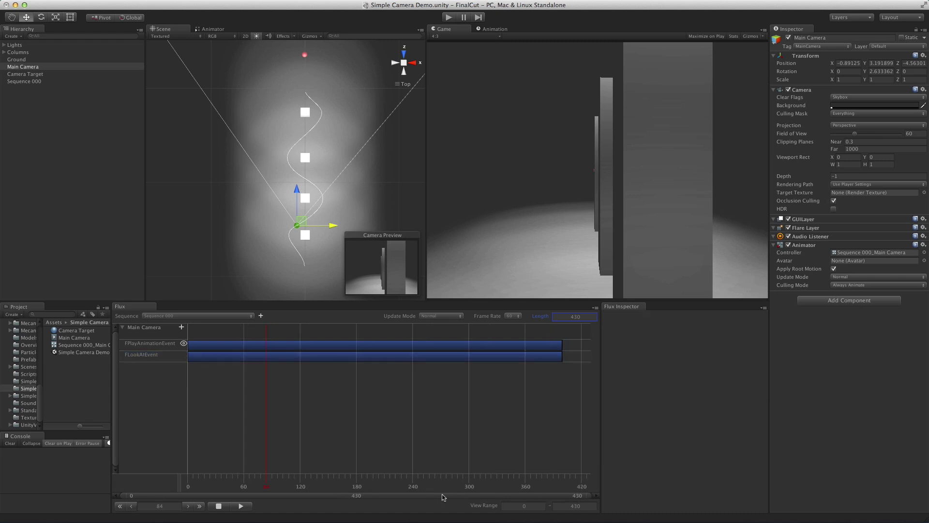
Add Camera Target to the sequence with a Play Animation event.
left_click_drag(27, 77, 180, 383)
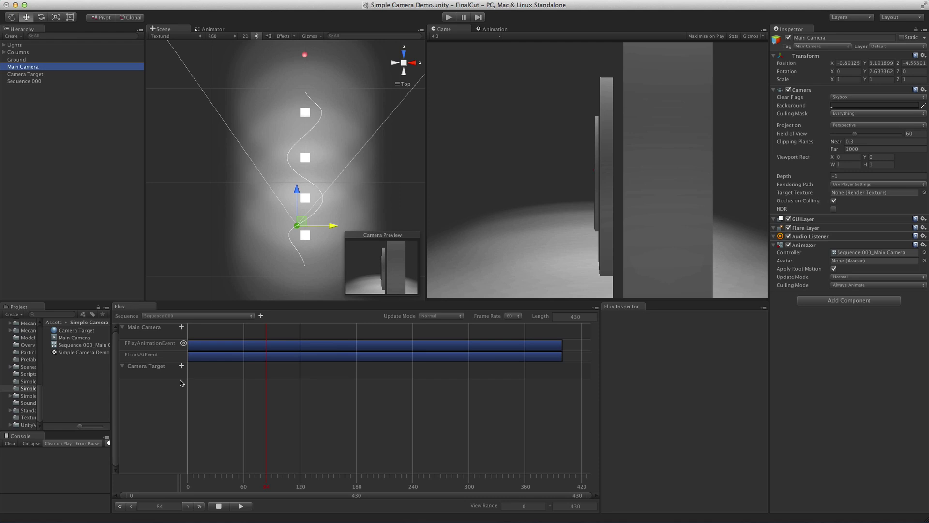
left_click(182, 366)
mouse_move(195, 376)
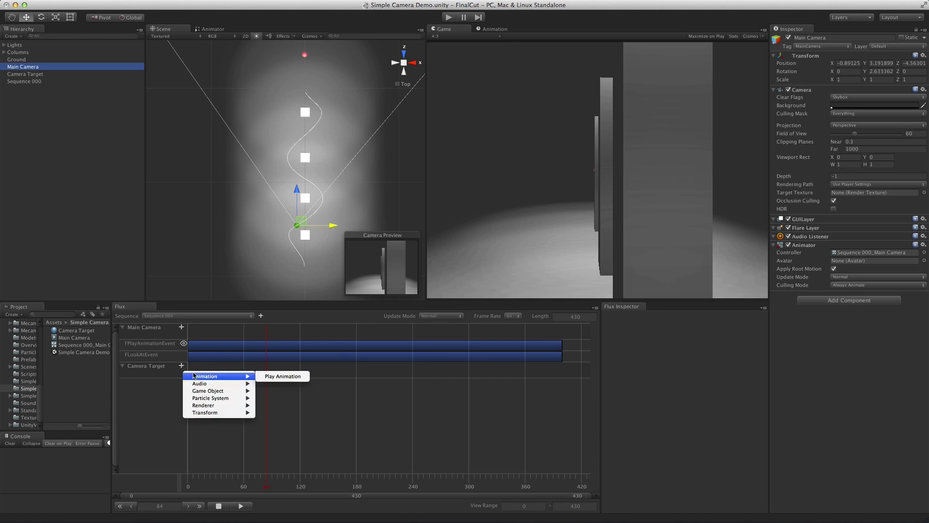
left_click(277, 381)
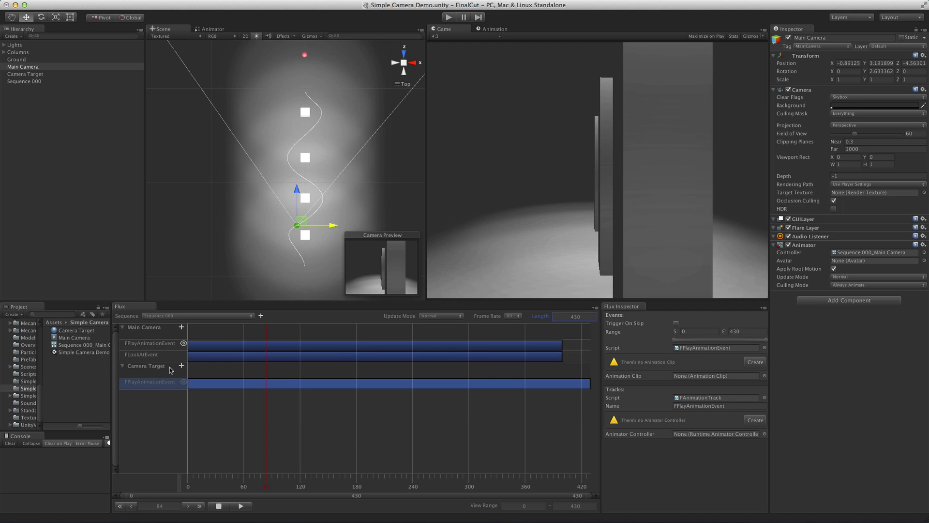
Assign the Main Camera animator controller (overriding its content) and the Main Camera clip to the event.
left_click_drag(93, 349, 715, 433)
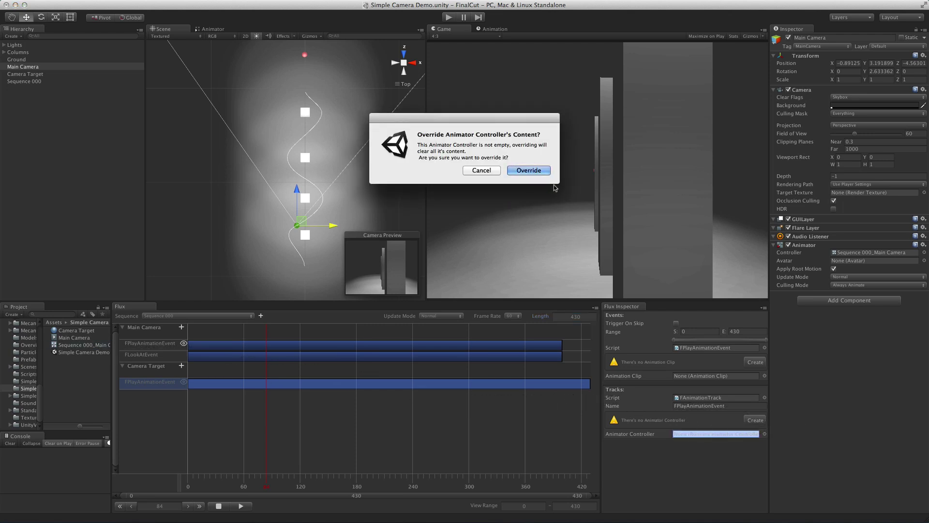
left_click(529, 171)
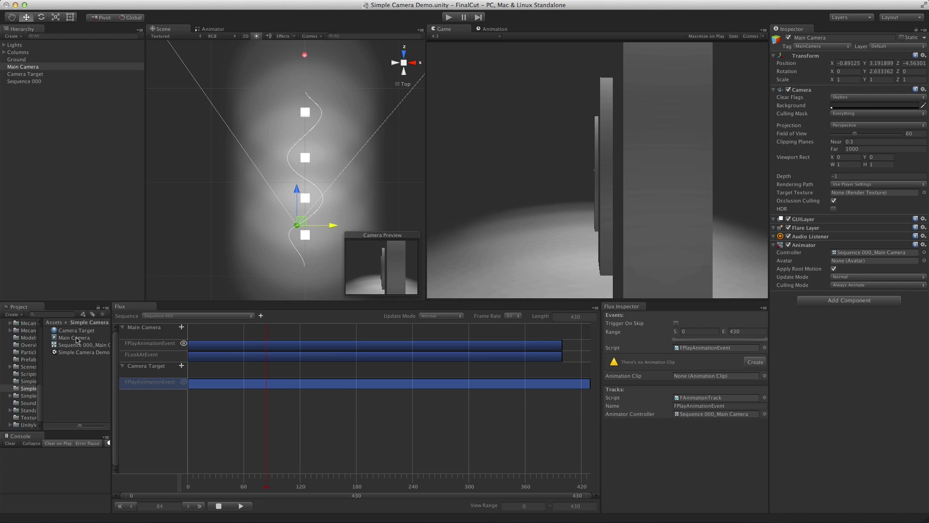
left_click_drag(76, 340, 704, 381)
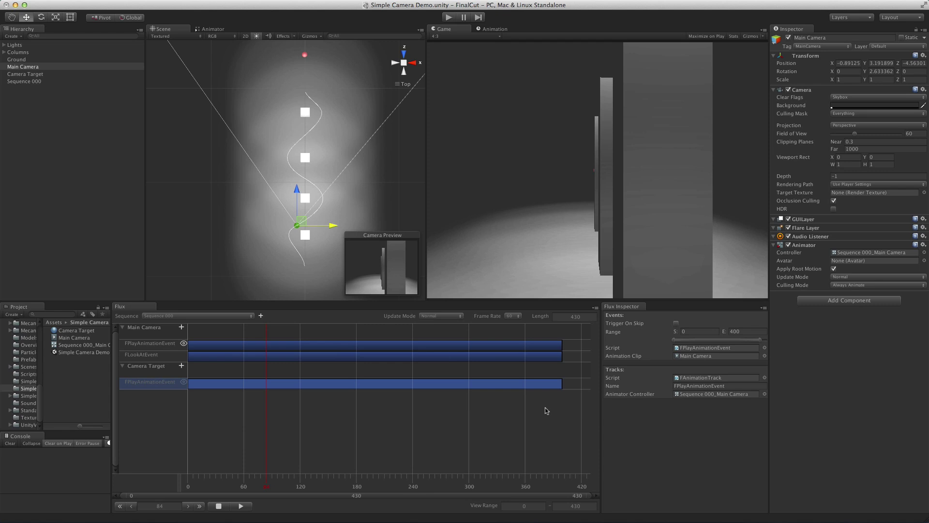
Shift Main Camera's events to frame 30, list Camera Target above it, and preview its animation.
left_click_drag(577, 362, 542, 349)
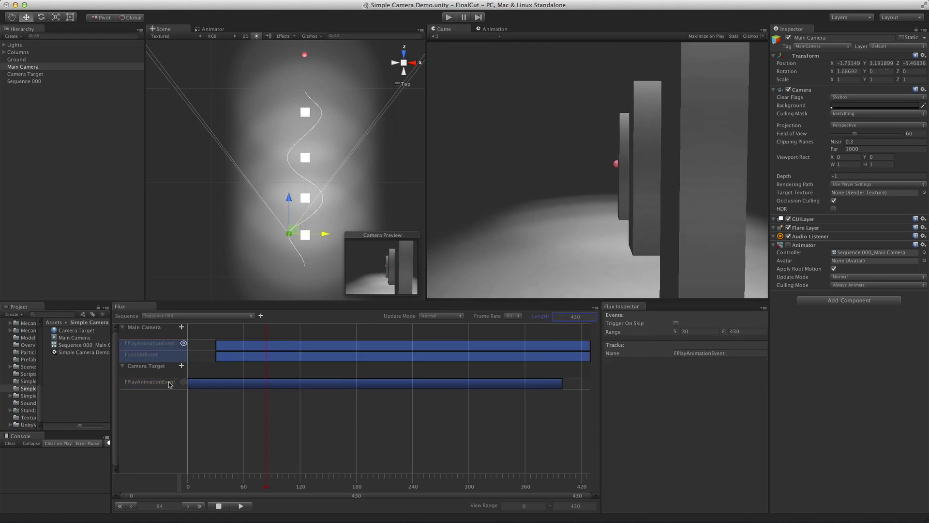
left_click_drag(169, 384, 155, 332)
left_click_drag(151, 367, 157, 330)
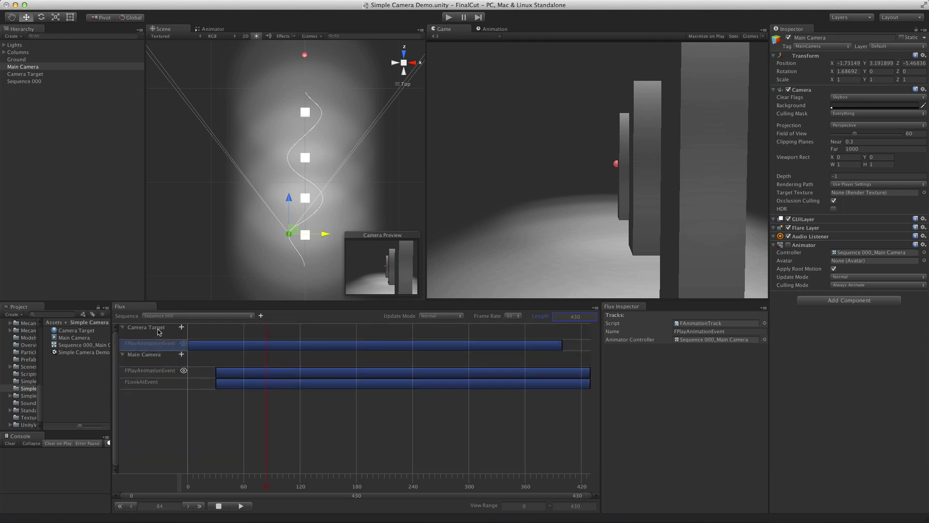
left_click(184, 343)
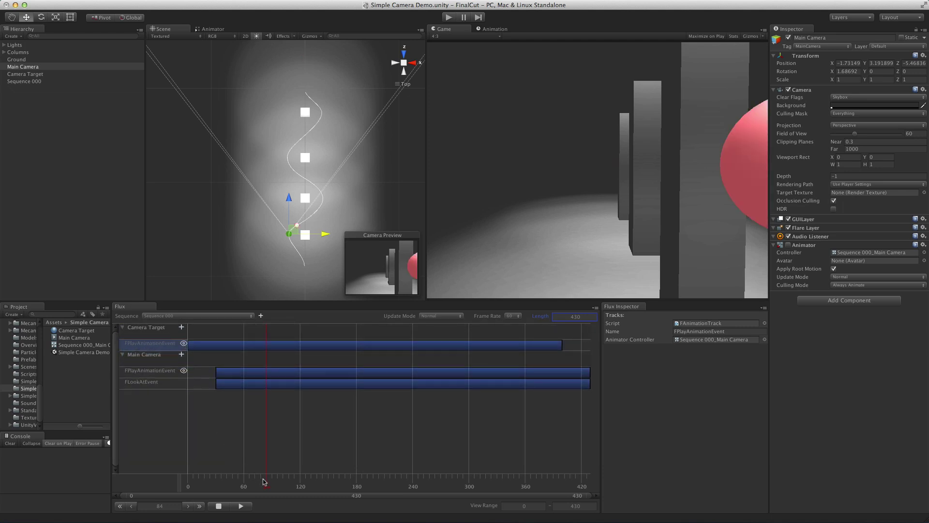
left_click_drag(264, 481, 232, 464)
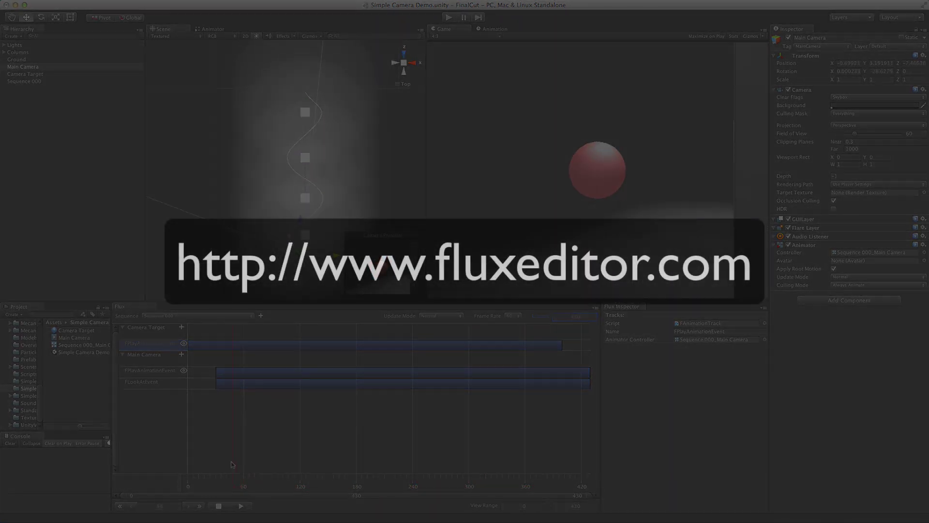